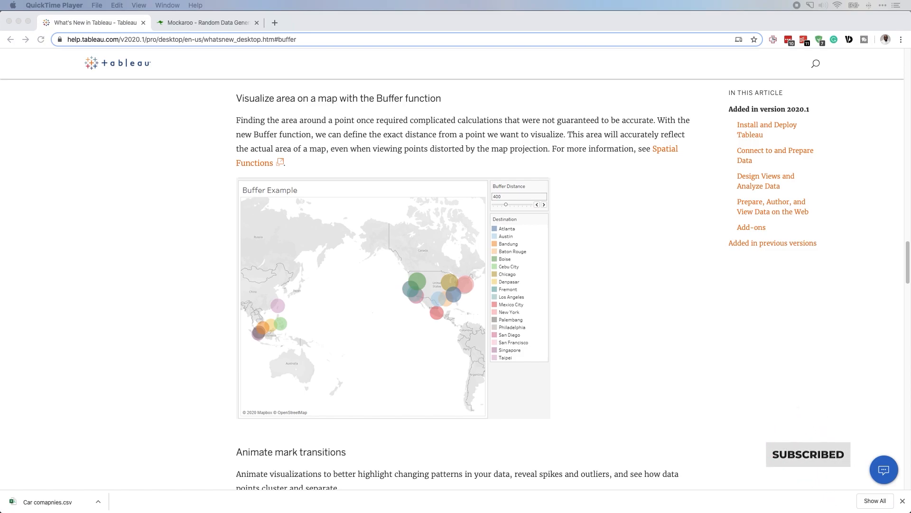
Switch to Tableau and open the Car comapnies for buffer CSV file as a text data source.
click(223, 23)
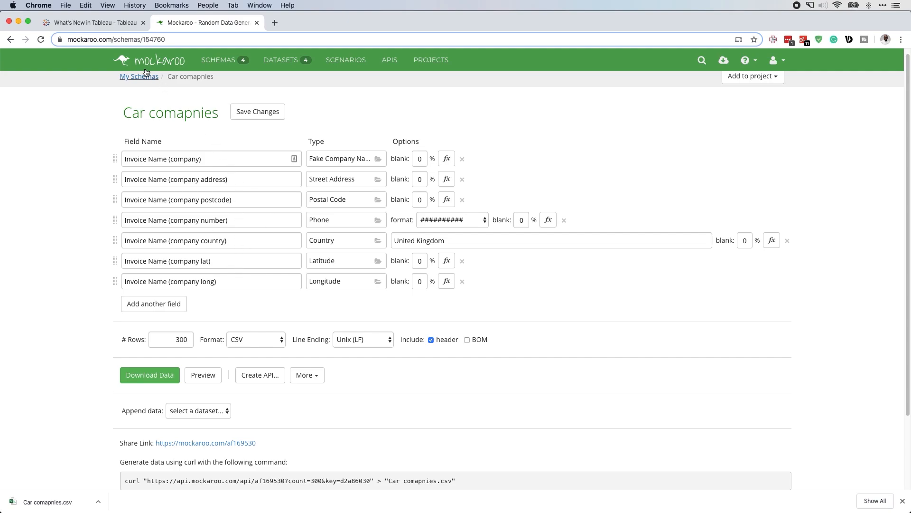
key(ctrl+Up)
click(329, 173)
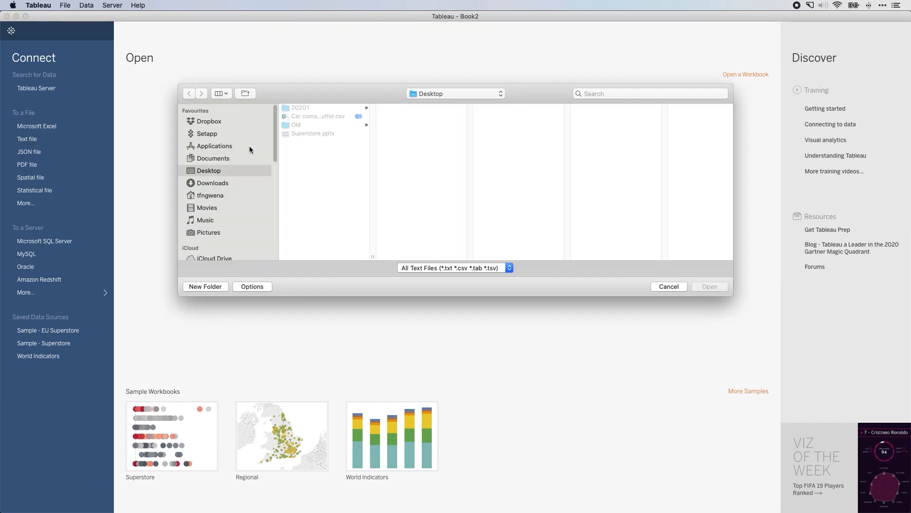
click(327, 116)
click(725, 288)
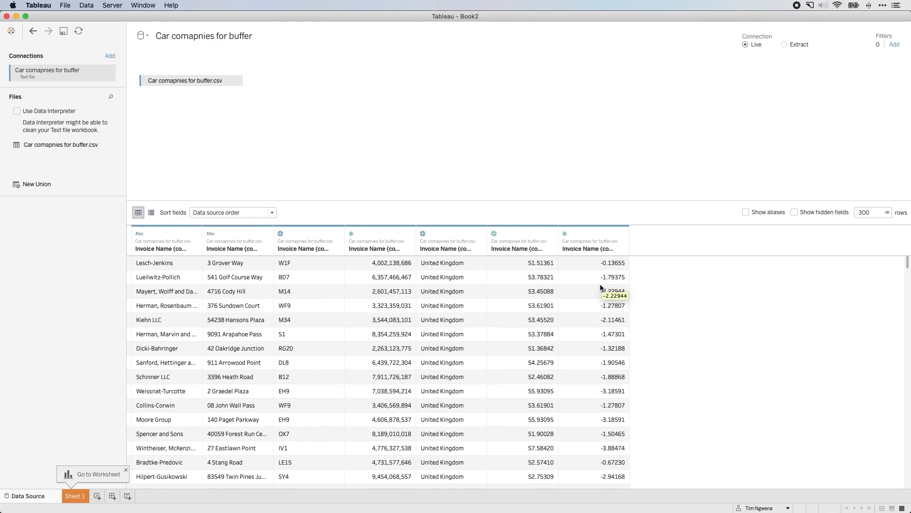
Check which geographic role is assigned to the company latitude column.
click(552, 234)
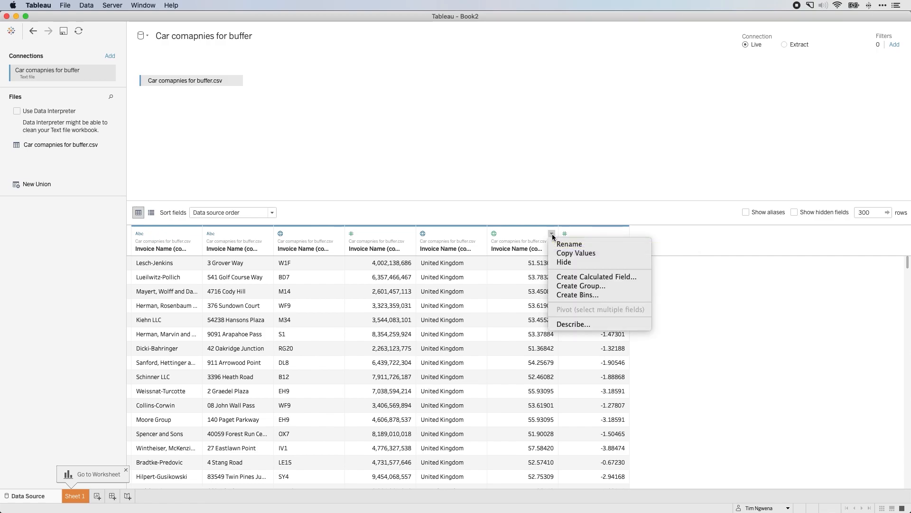
click(561, 242)
click(494, 234)
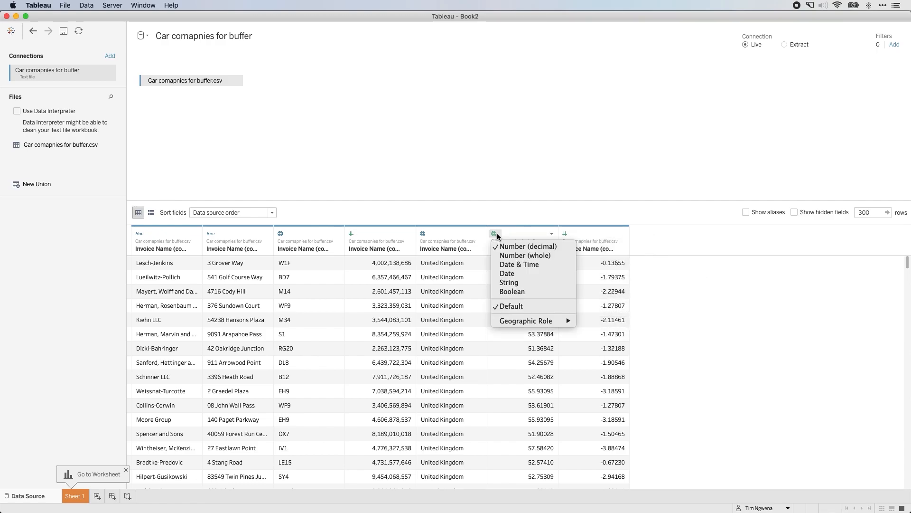
mouse_move(552, 320)
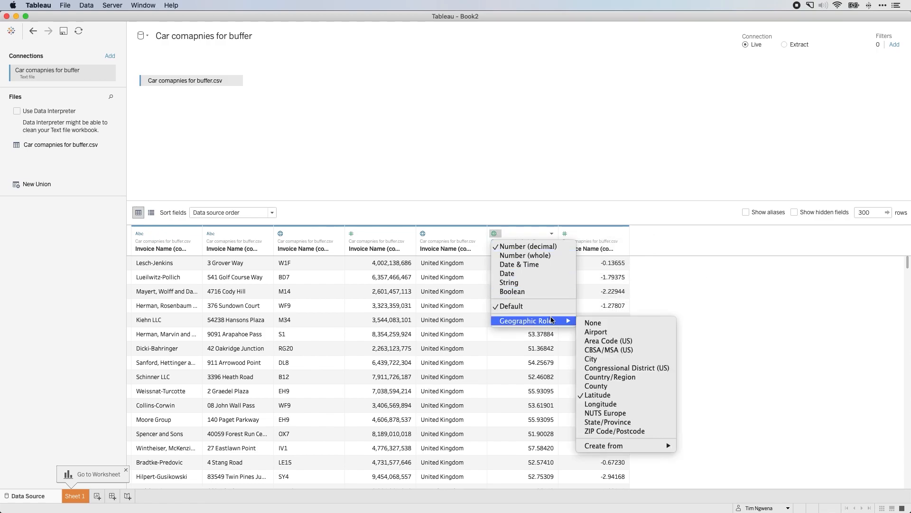
click(627, 262)
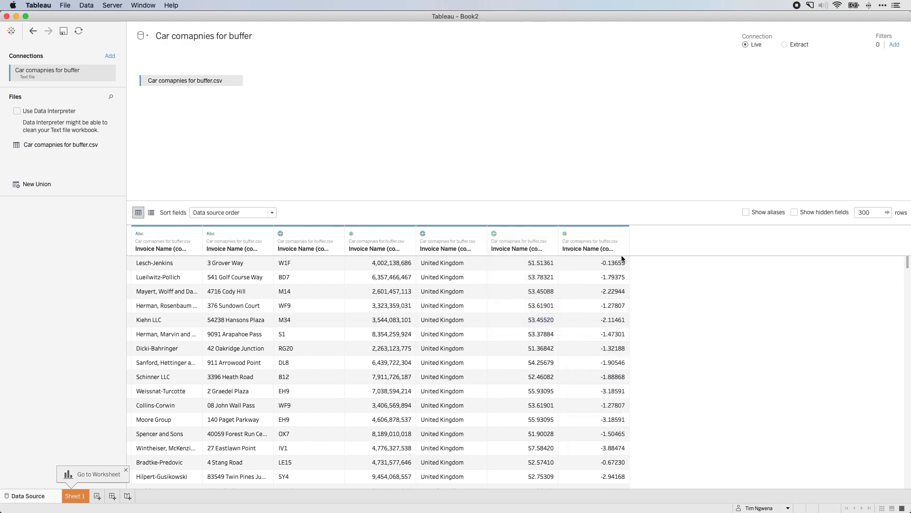
Assign the Longitude geographic role to the last column of the data source.
click(565, 234)
mouse_move(607, 320)
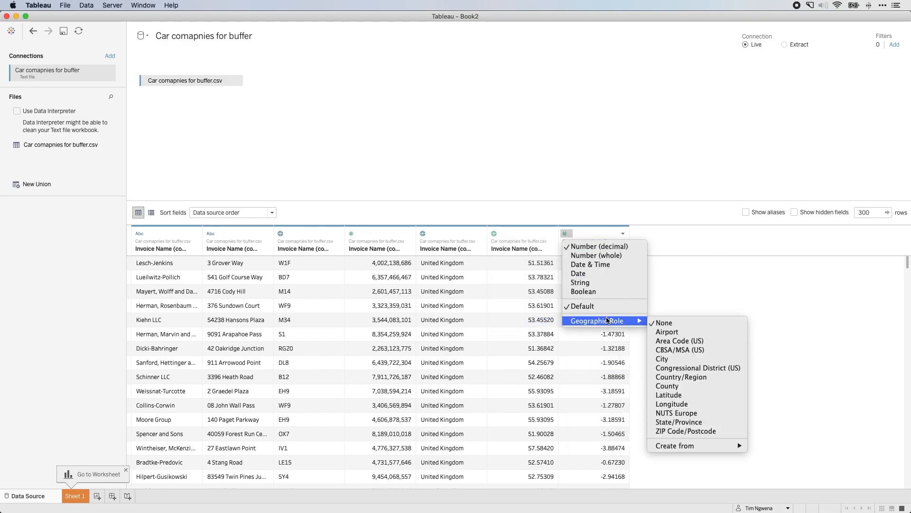
click(698, 404)
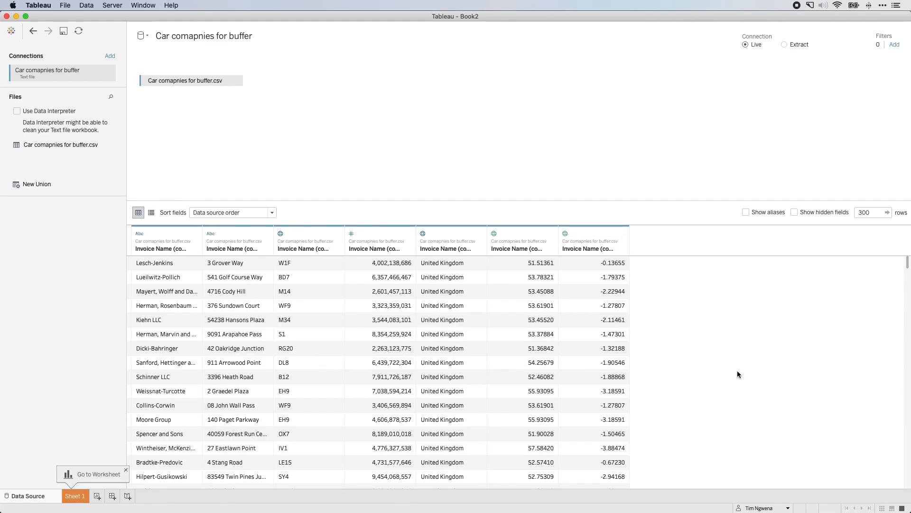
Open Sheet 1 and widen the data pane so the full field names fit.
click(74, 496)
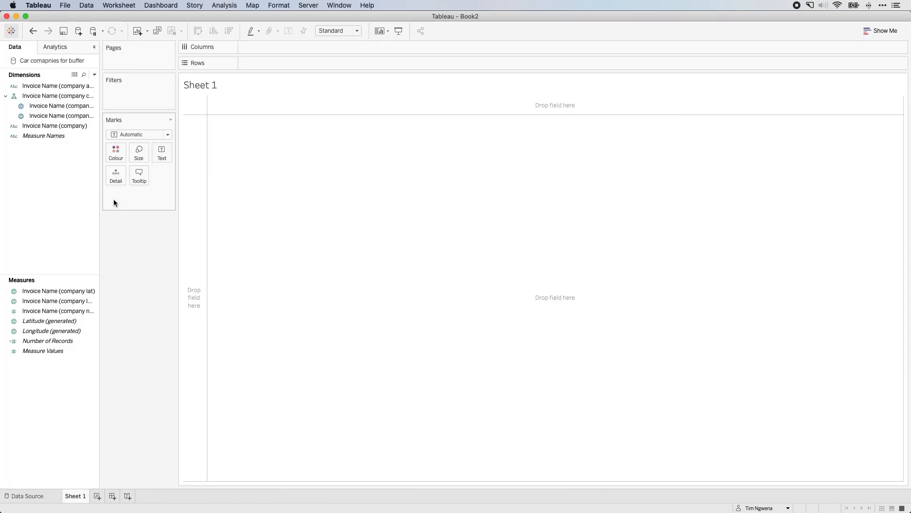
drag(98, 175, 207, 162)
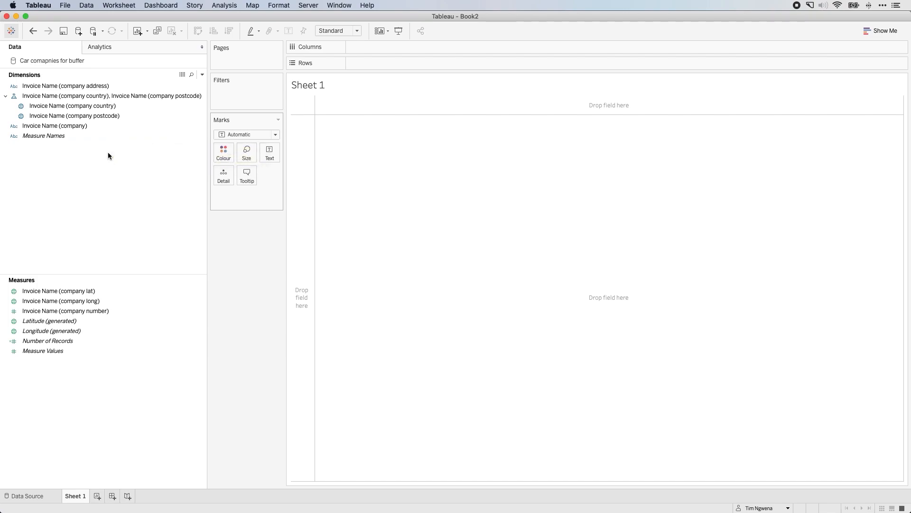
Create a calculated field with the formula MAKEPOINT([Invoice Name (company lat)],[Invoice Name (company long)]).
right_click(98, 160)
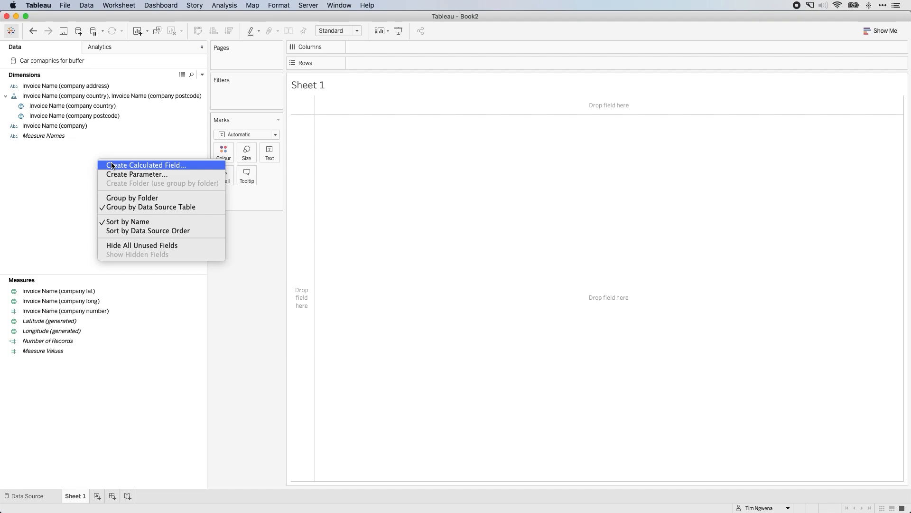
click(112, 164)
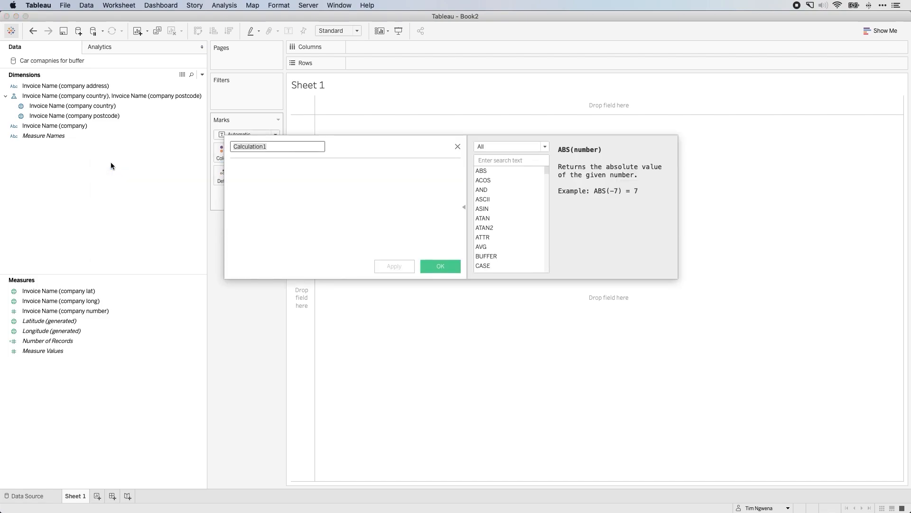
click(61, 300)
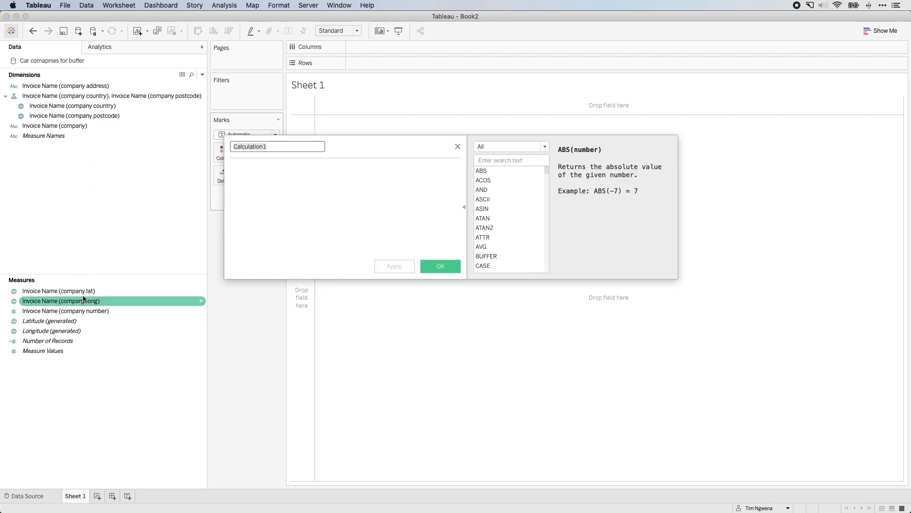
click(83, 295)
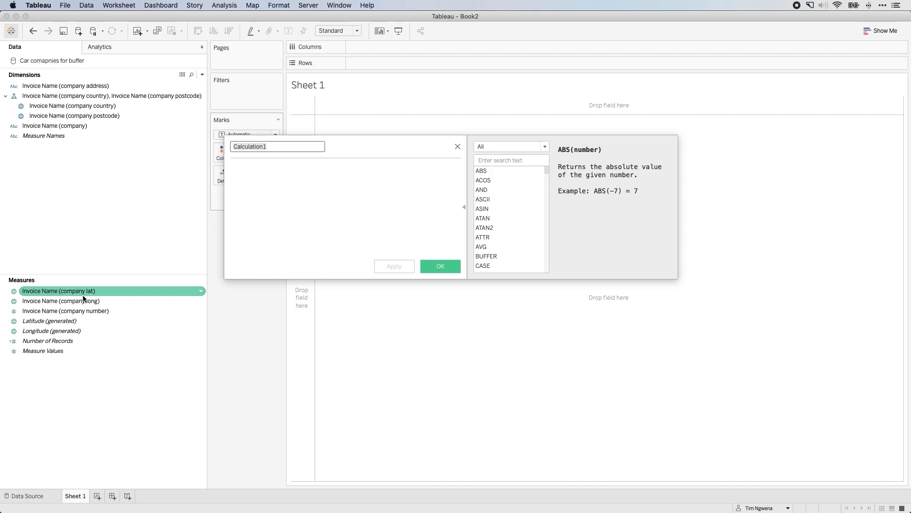
click(298, 212)
text(make)
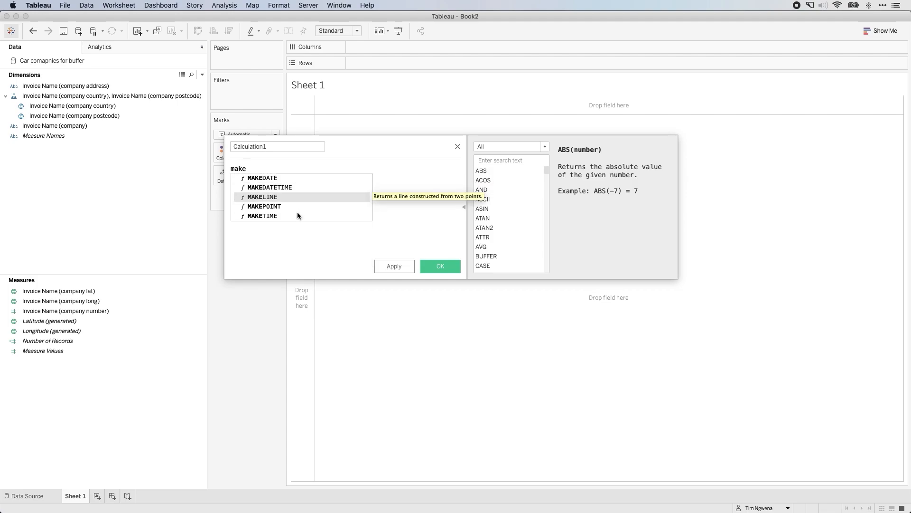
key(Down)
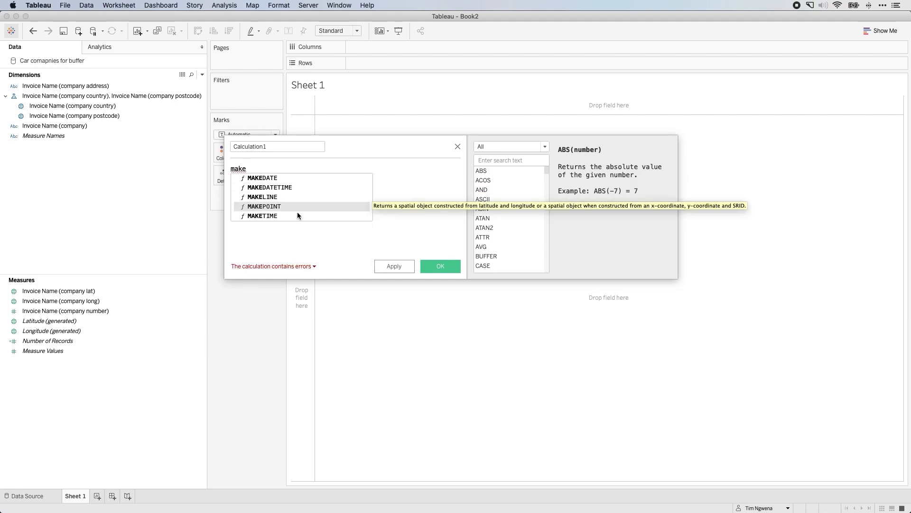
key(Return)
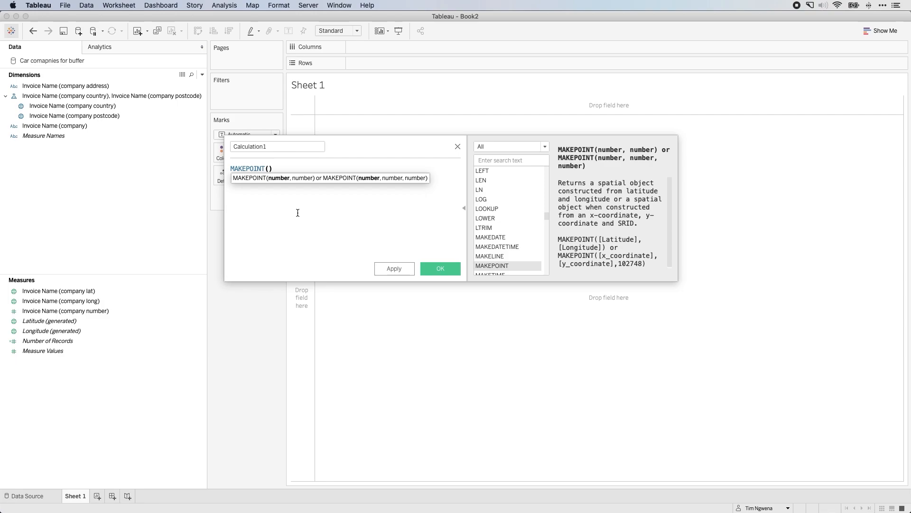
click(77, 291)
drag(76, 292, 269, 172)
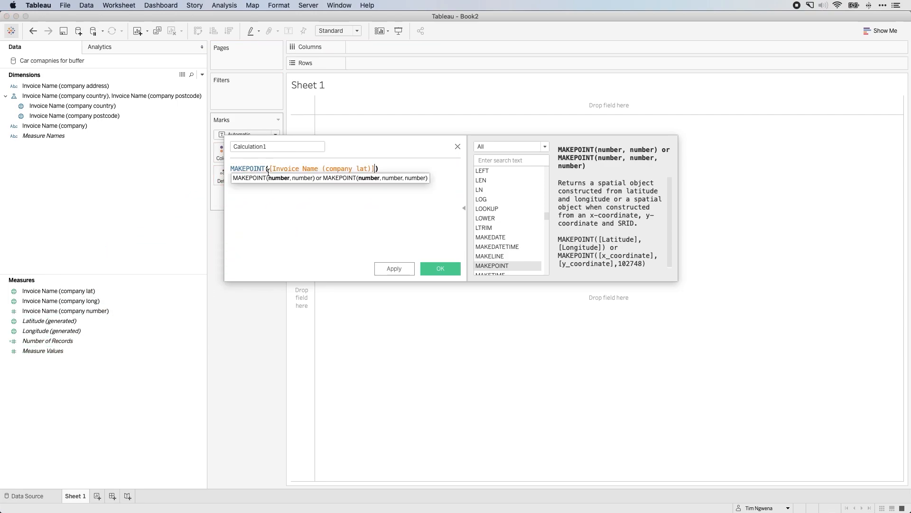
text(,)
click(78, 295)
drag(78, 299, 380, 172)
Name the point calculation Car dealership and save it.
double_click(279, 148)
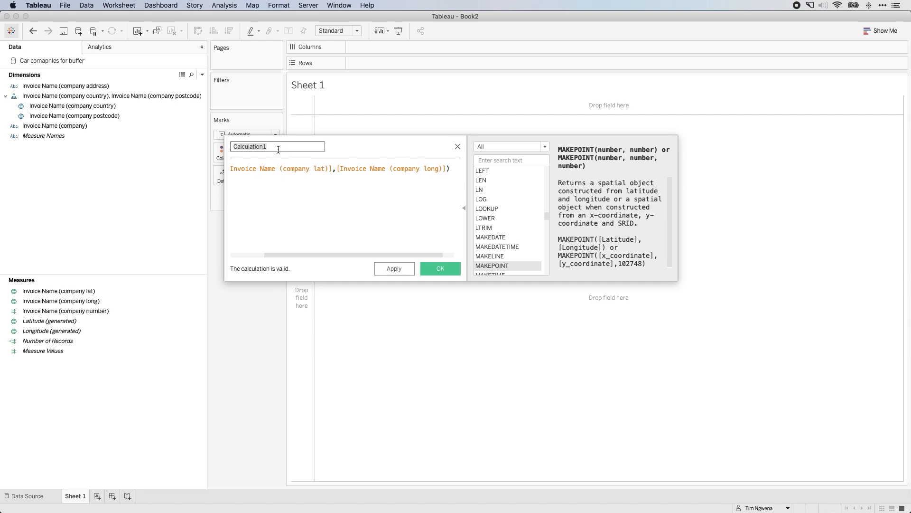
text(Car dealership)
click(441, 270)
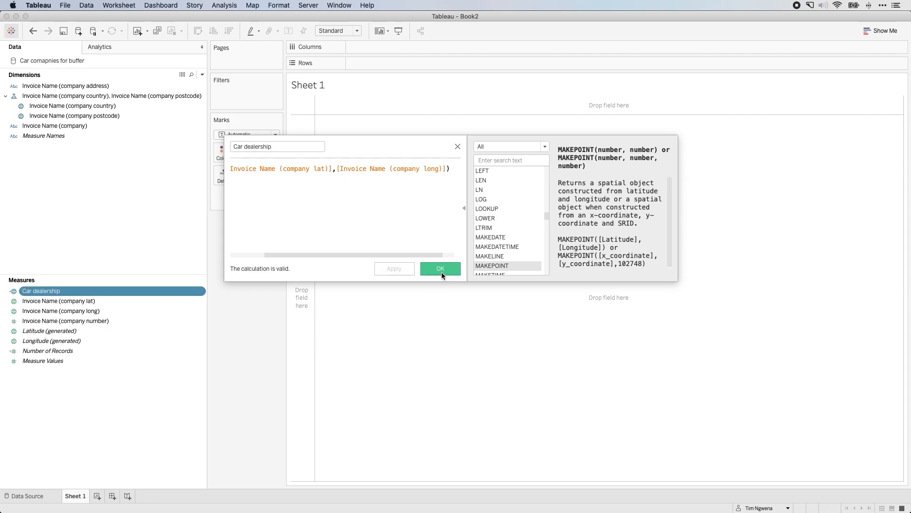
Plot the Car dealership field on a map, and remove it from the marks again.
double_click(43, 291)
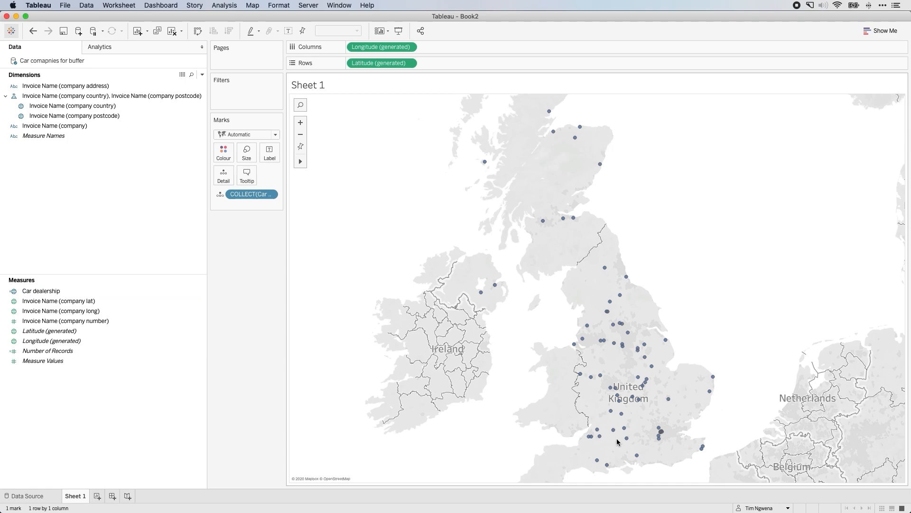
drag(251, 197, 134, 200)
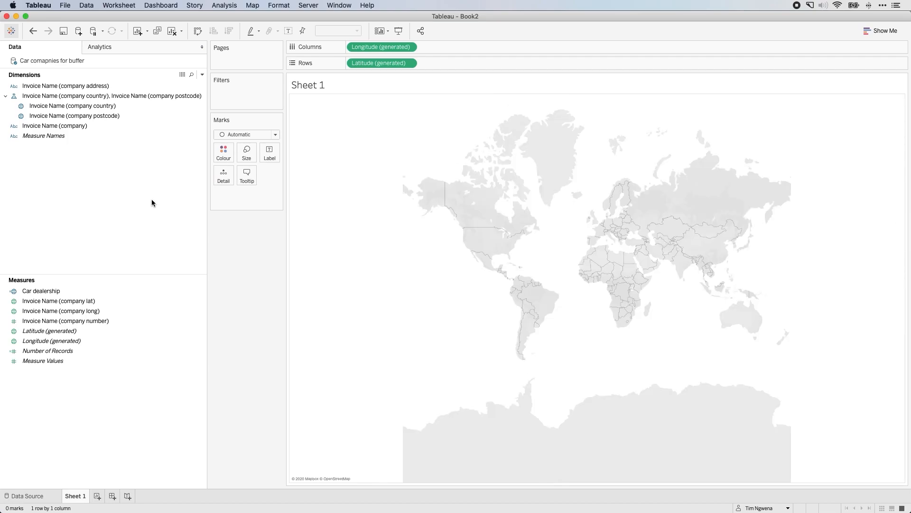
Create a calculated field with the formula BUFFER([Car dealership],20,'km').
right_click(95, 390)
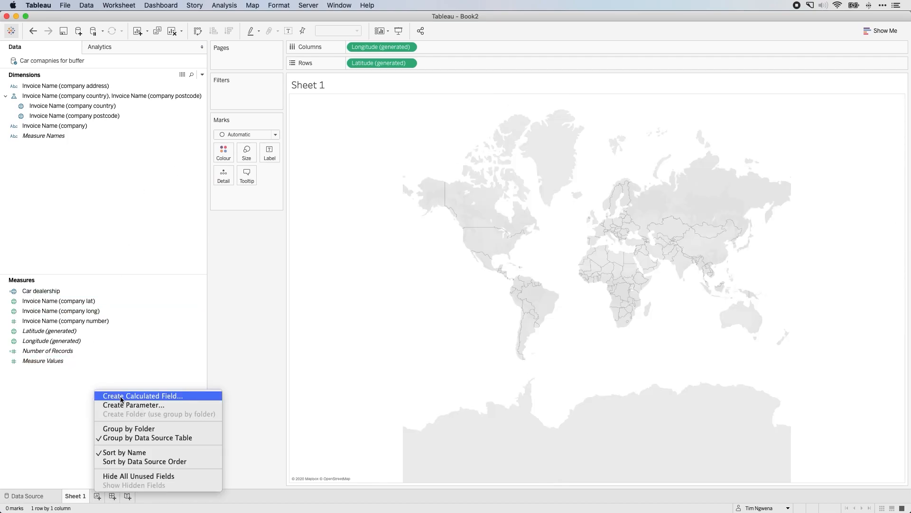
click(122, 396)
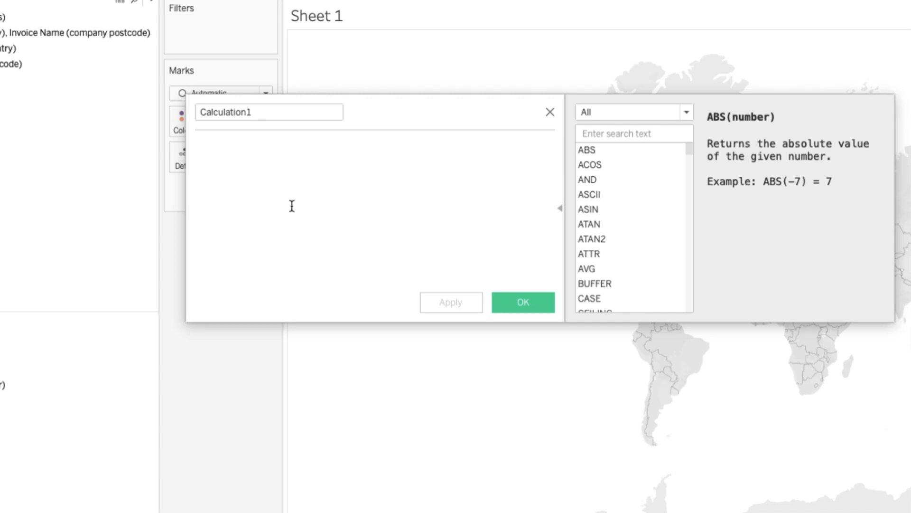
text(buffer)
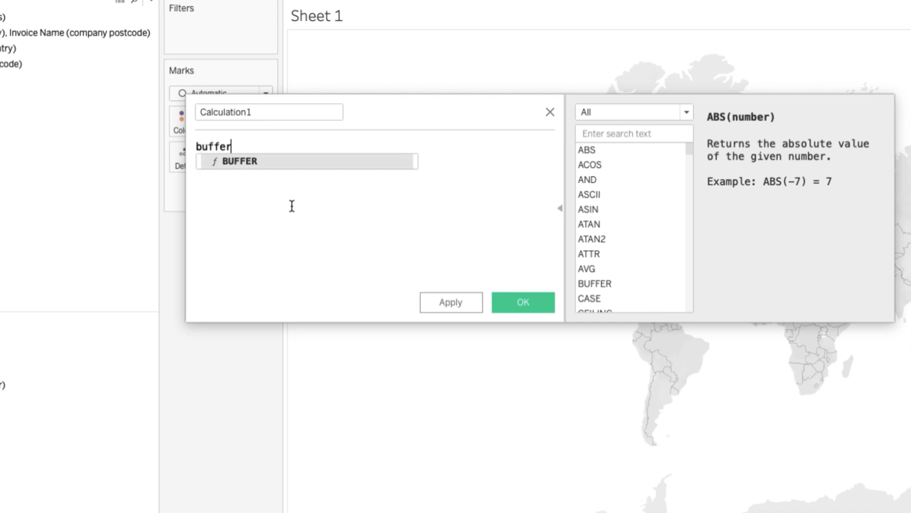
key(Return)
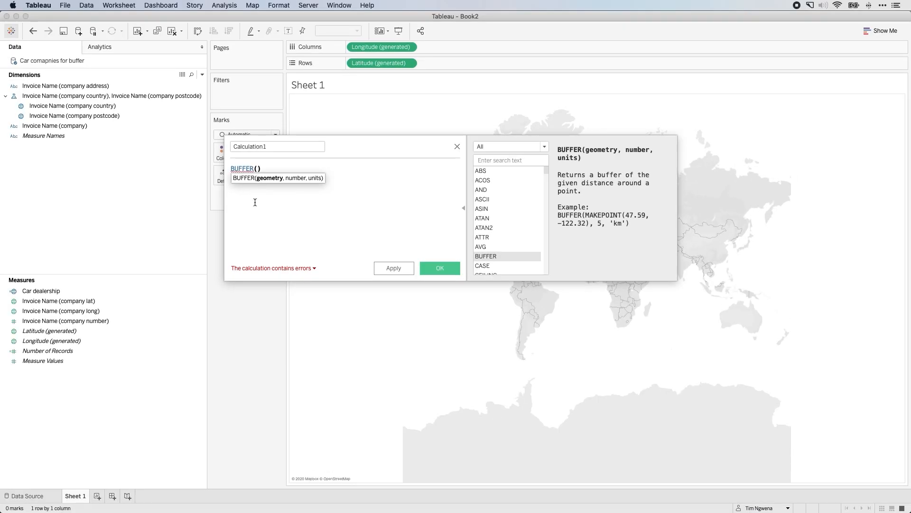
mouse_move(49, 290)
mouse_down()
mouse_move(120, 268)
mouse_move(246, 196)
mouse_move(258, 175)
mouse_up()
text(,)
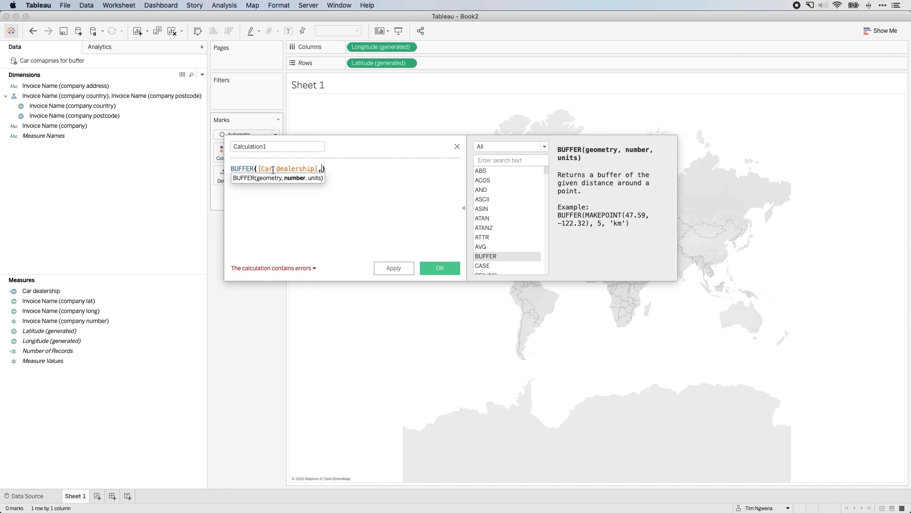
mouse_move(321, 169)
text(20,)
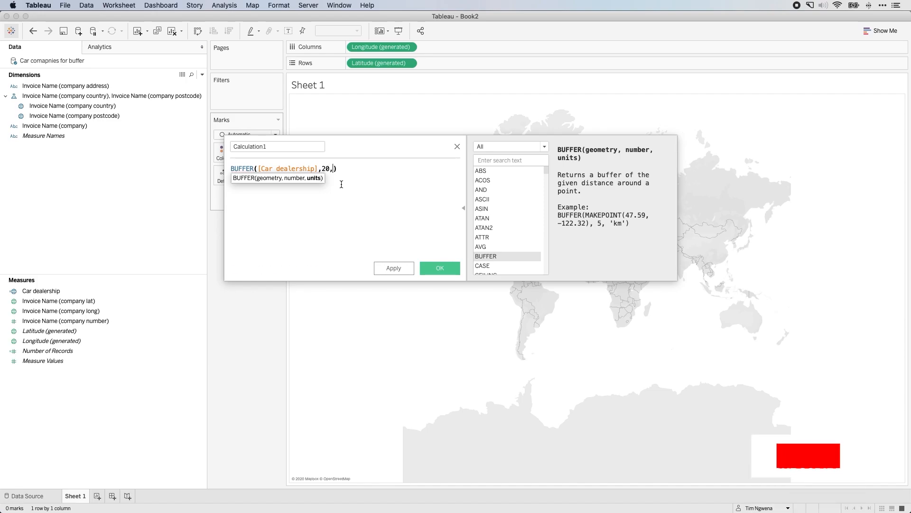
text( ')
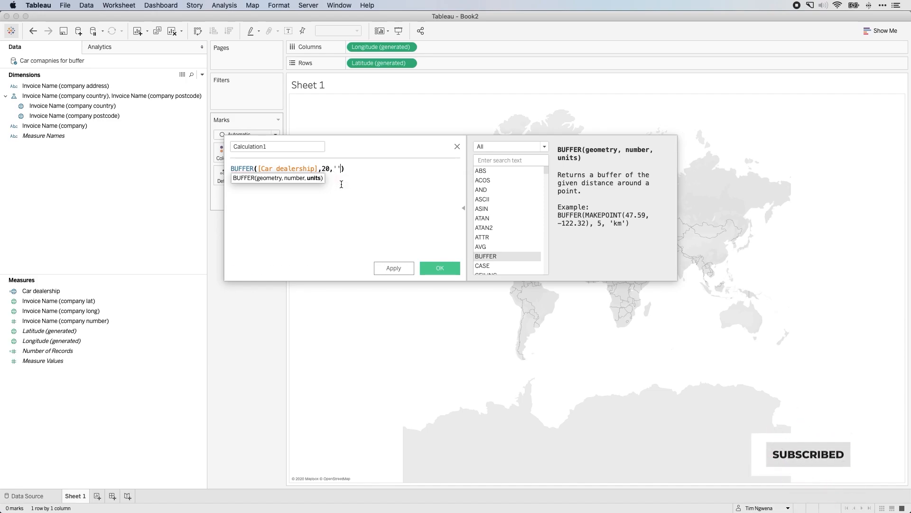
text(km)
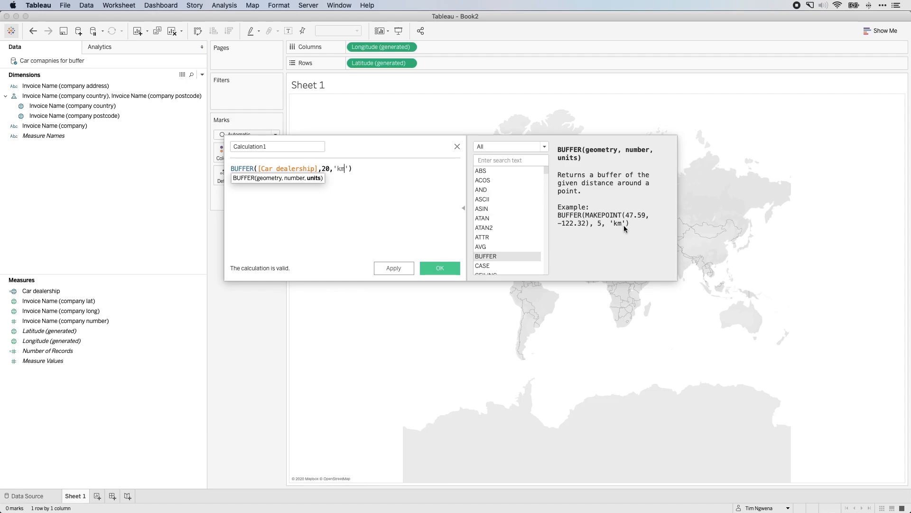
click(371, 172)
Name the buffer calculation Buffer calc and save it.
click(278, 145)
drag(278, 146, 205, 140)
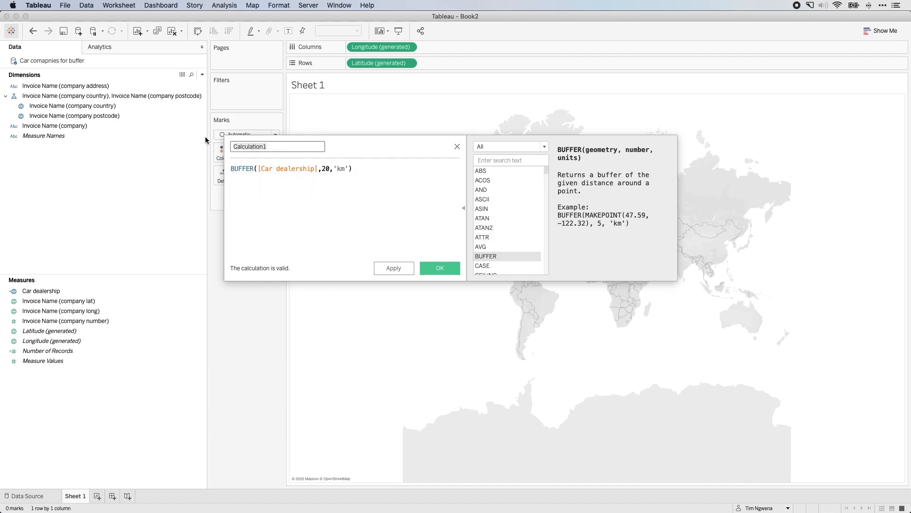
text(Buffer calc)
click(394, 268)
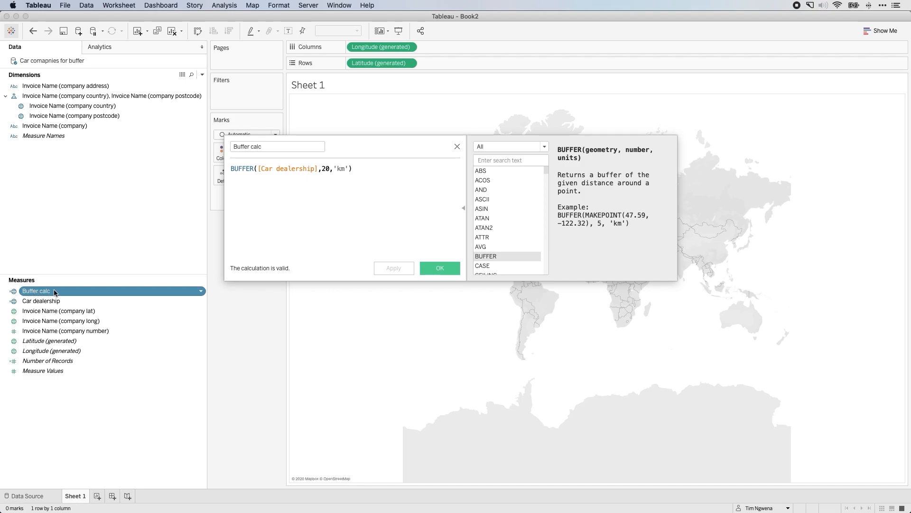
click(438, 268)
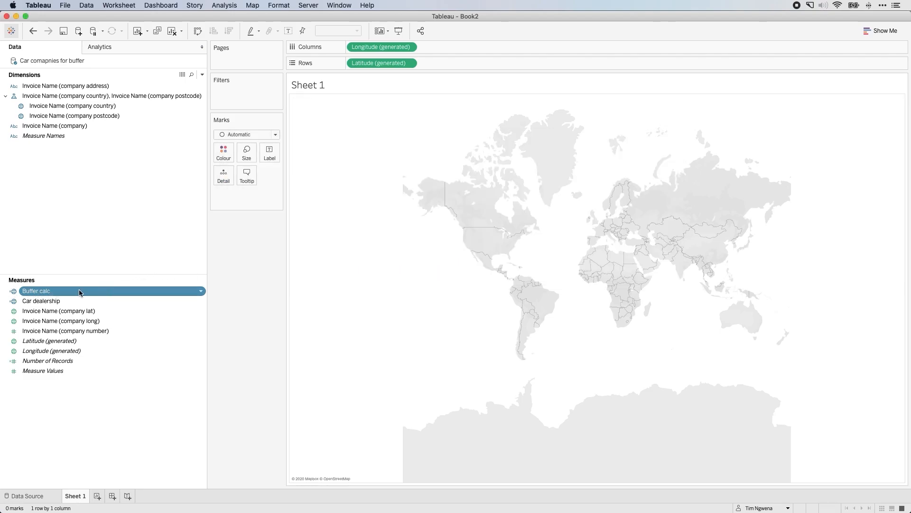
Plot the Buffer calc field on the map and inspect the circles over southern England.
drag(78, 293, 351, 325)
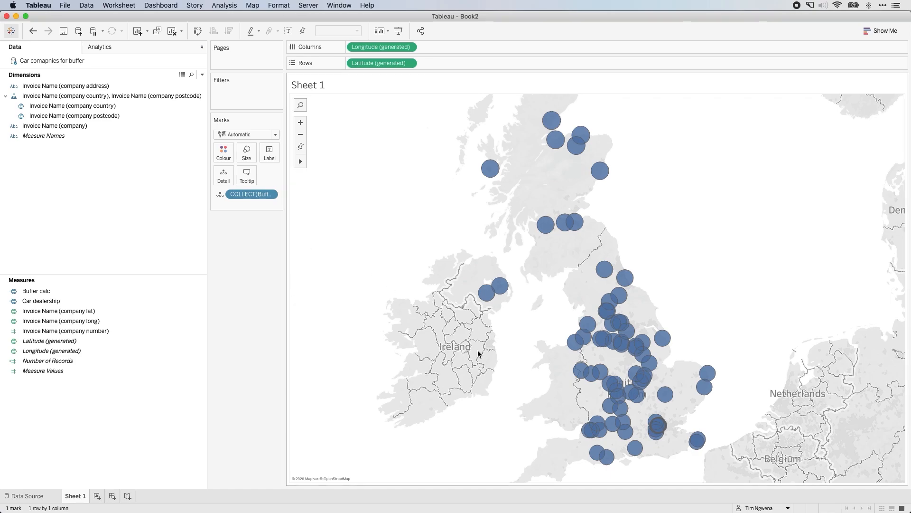
click(300, 123)
click(327, 163)
drag(556, 408, 361, 33)
drag(594, 349, 596, 195)
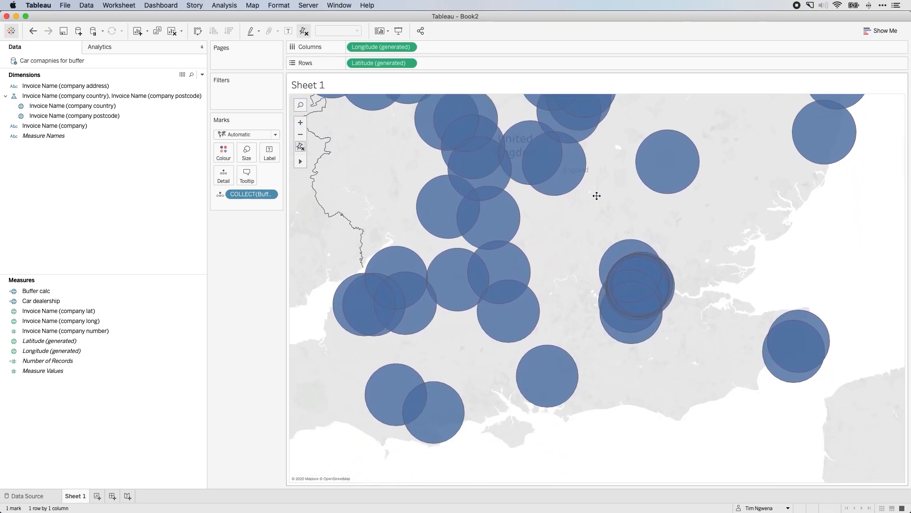
drag(622, 372, 631, 314)
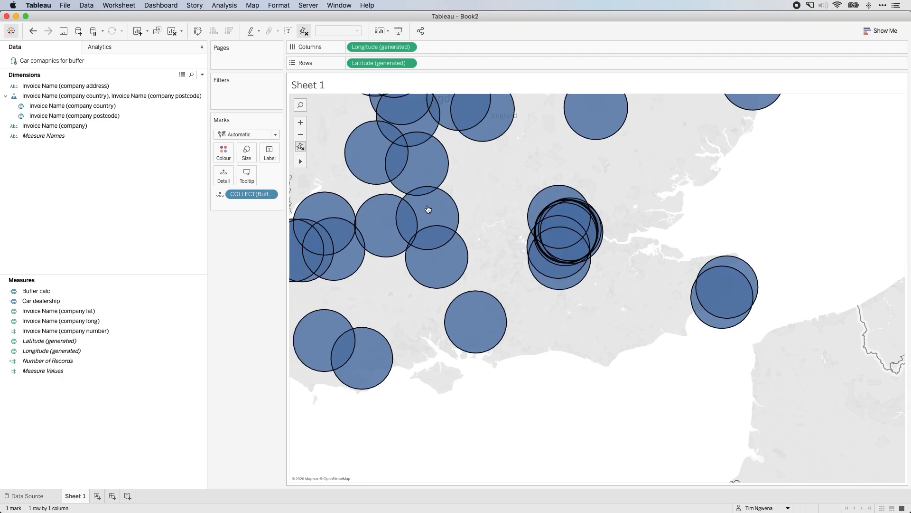
drag(490, 273, 536, 267)
Colour the buffer circles by Invoice Name (company address) and set their opacity to 55%.
drag(42, 86, 223, 155)
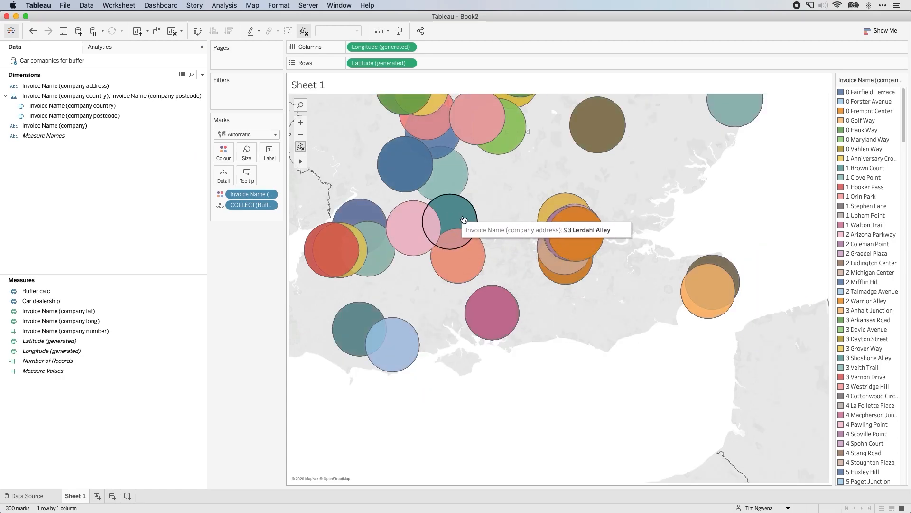
click(223, 152)
drag(250, 210, 248, 209)
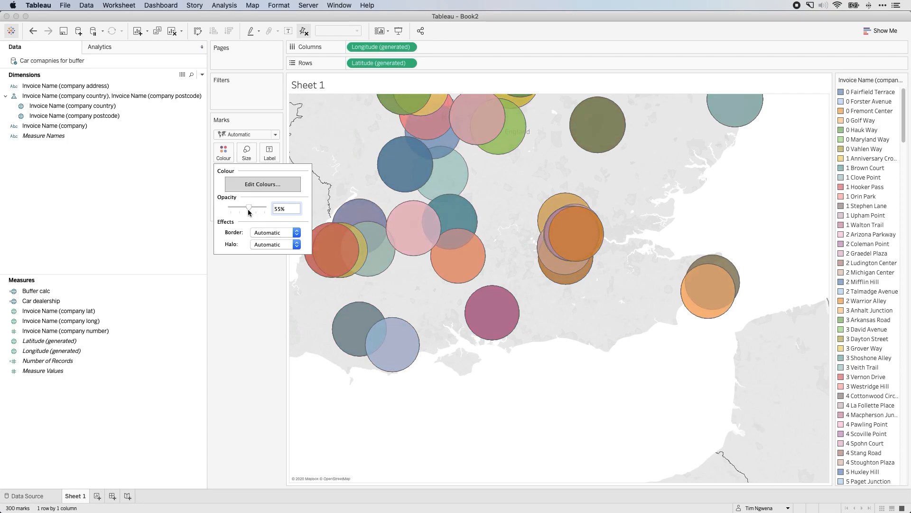
click(490, 189)
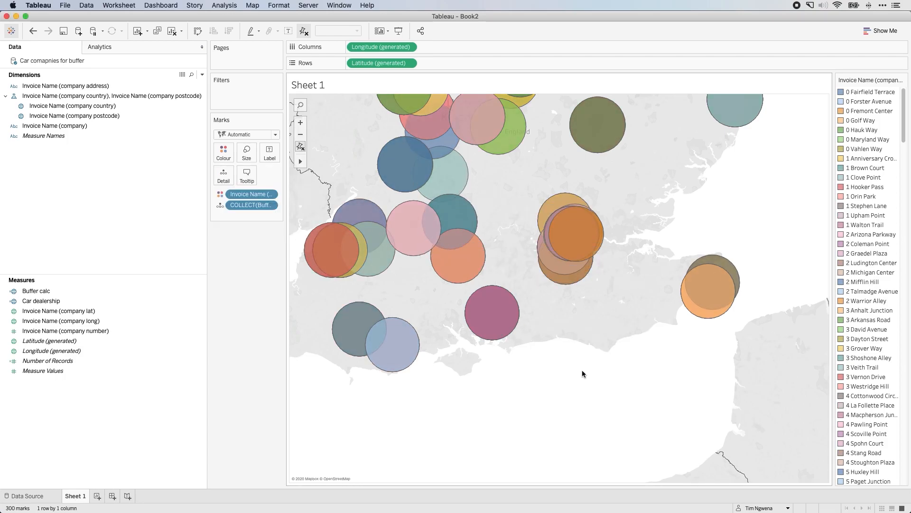